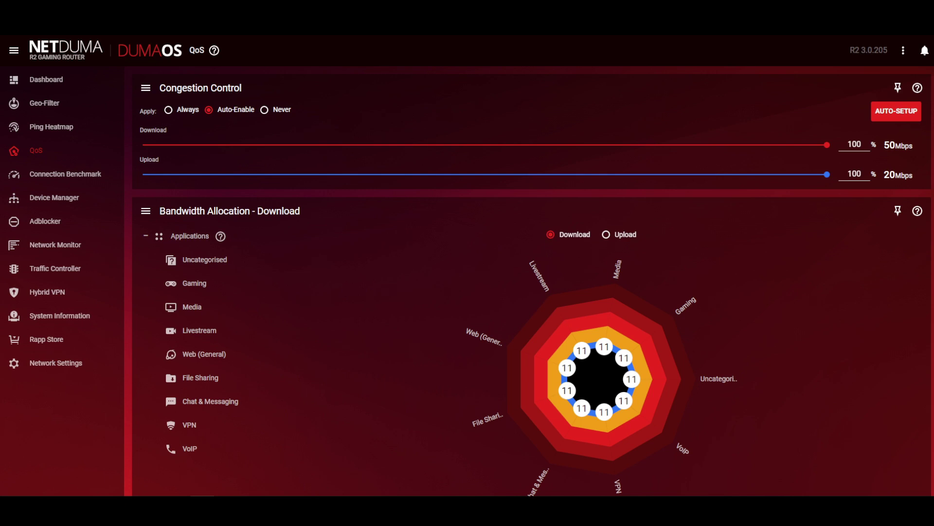
Review the congestion control bandwidth speed settings and leave them unchanged.
click(146, 88)
click(184, 109)
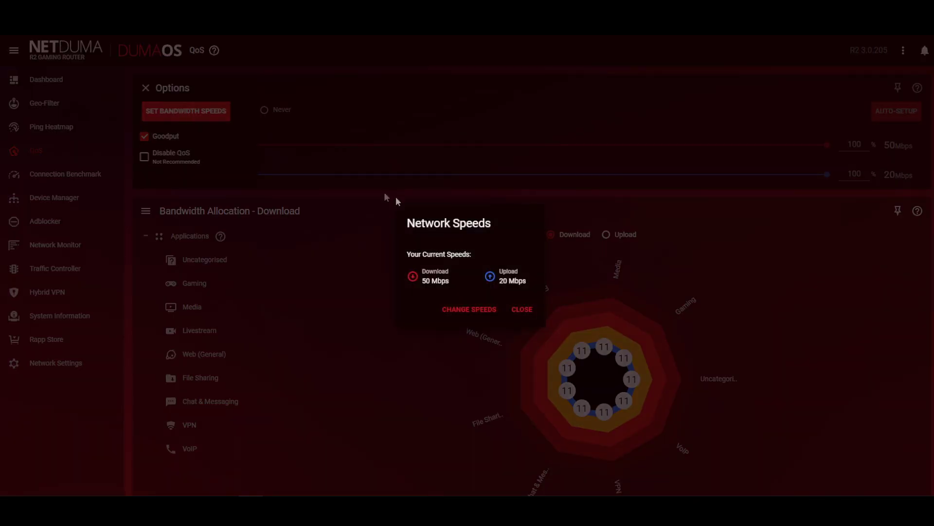
click(459, 310)
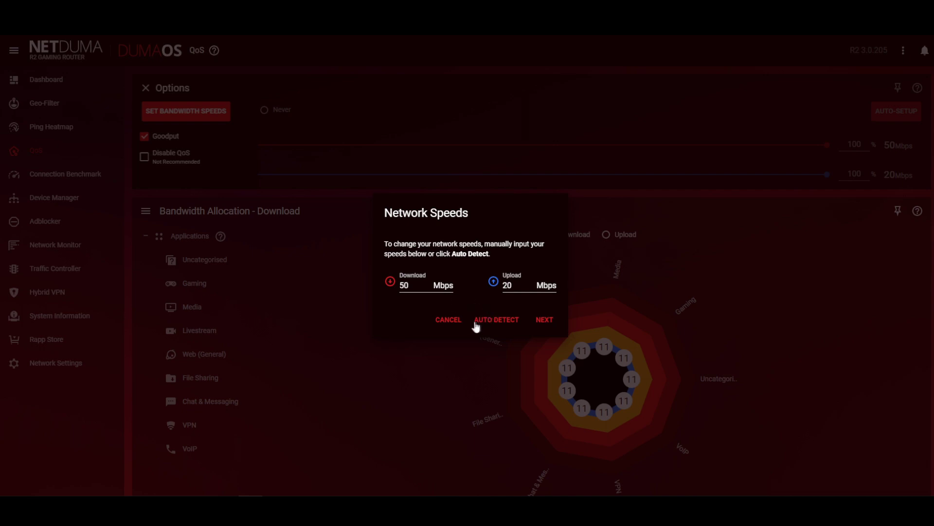
click(506, 323)
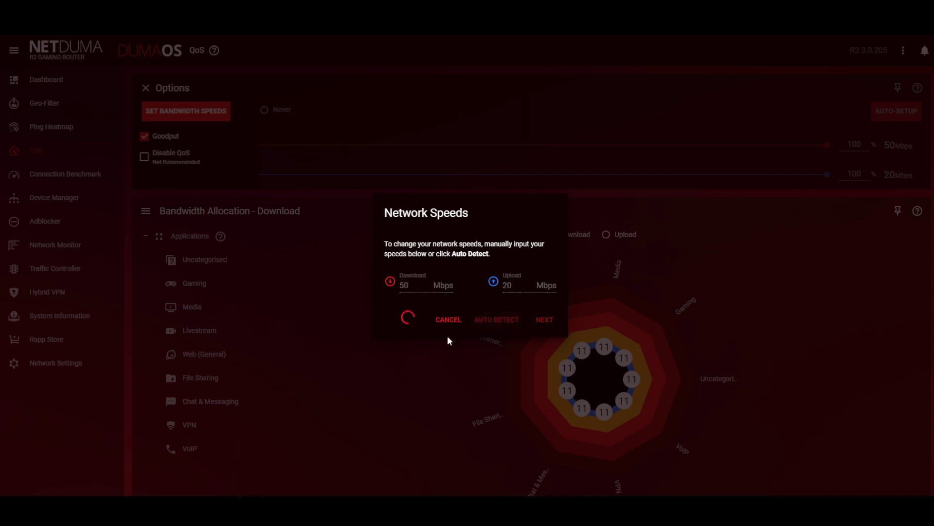
click(449, 321)
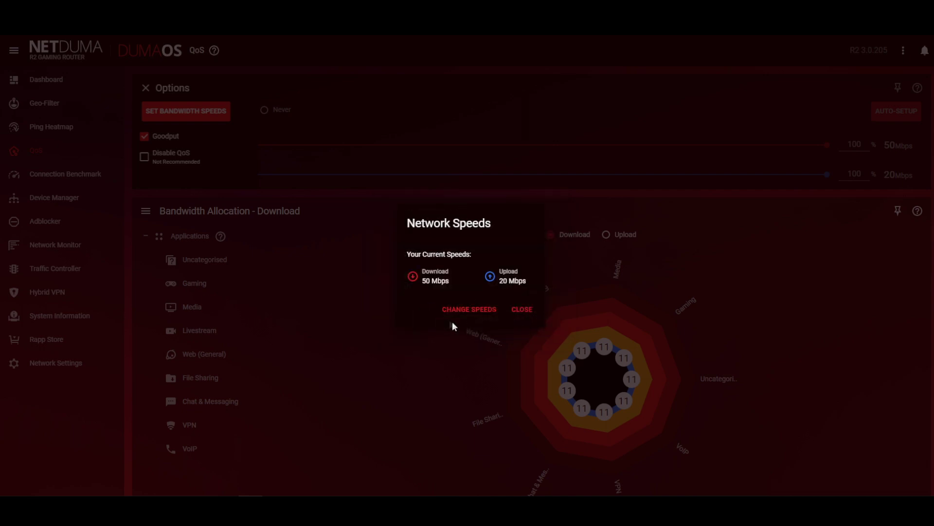
click(519, 310)
click(146, 88)
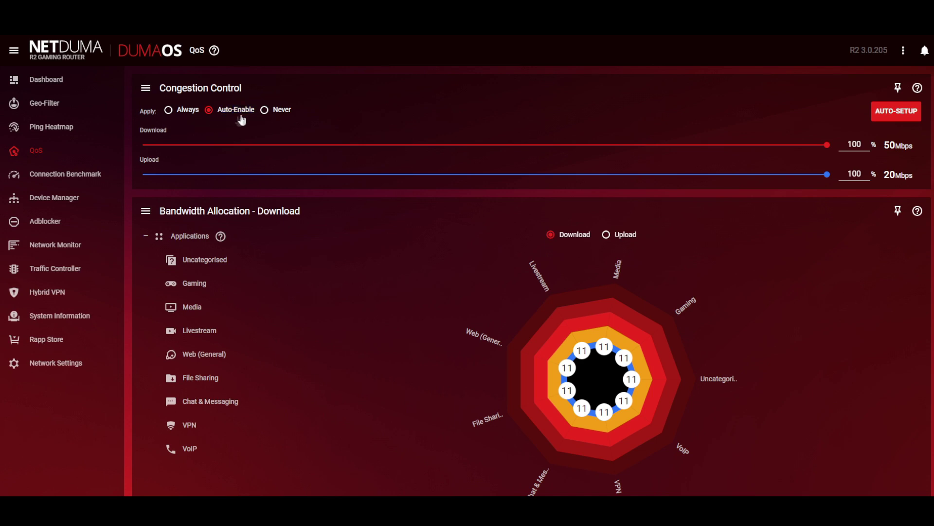
Highlight the Auto-Enable option text, then start the congestion control auto-setup and cancel it.
triple_click(227, 120)
click(773, 118)
click(894, 119)
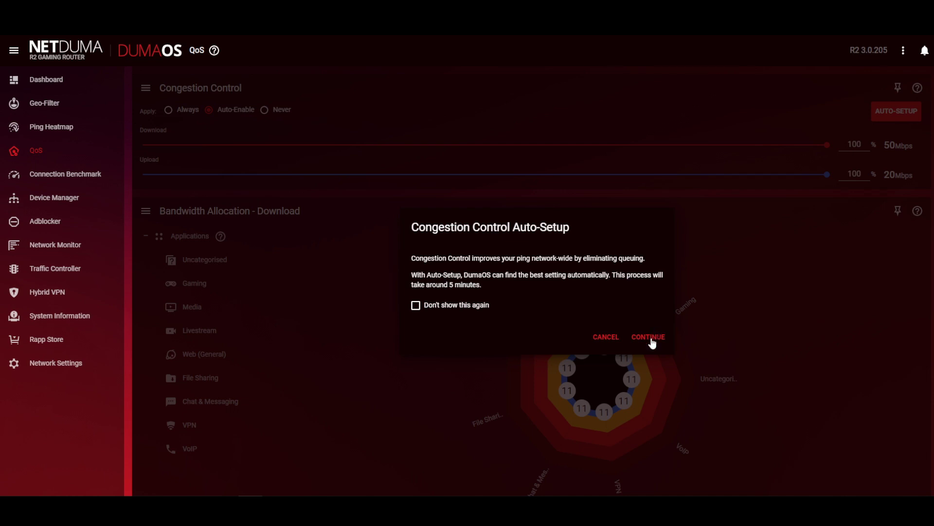
click(652, 340)
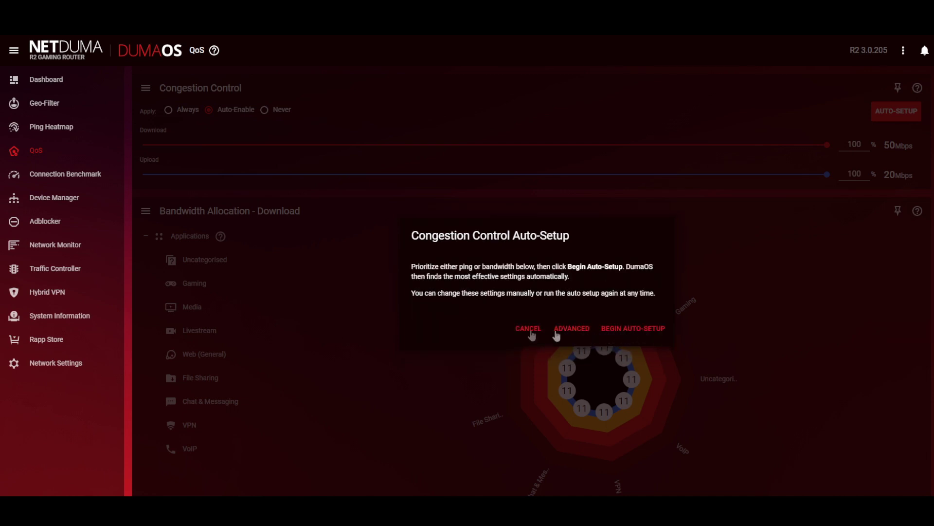
click(519, 330)
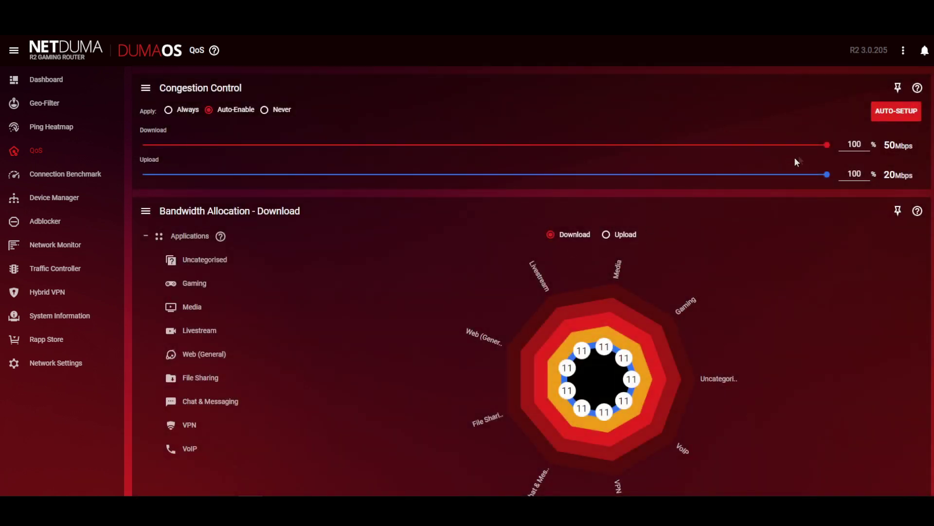
Set the download limit to 75% (37.5 Mbps) and the upload limit to 75% (15 Mbps).
drag(827, 146, 622, 154)
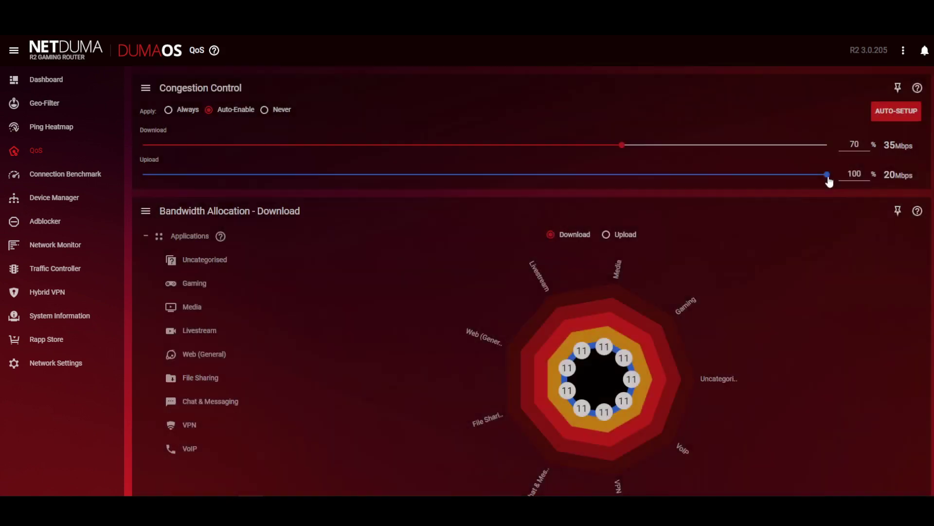
drag(827, 175, 624, 176)
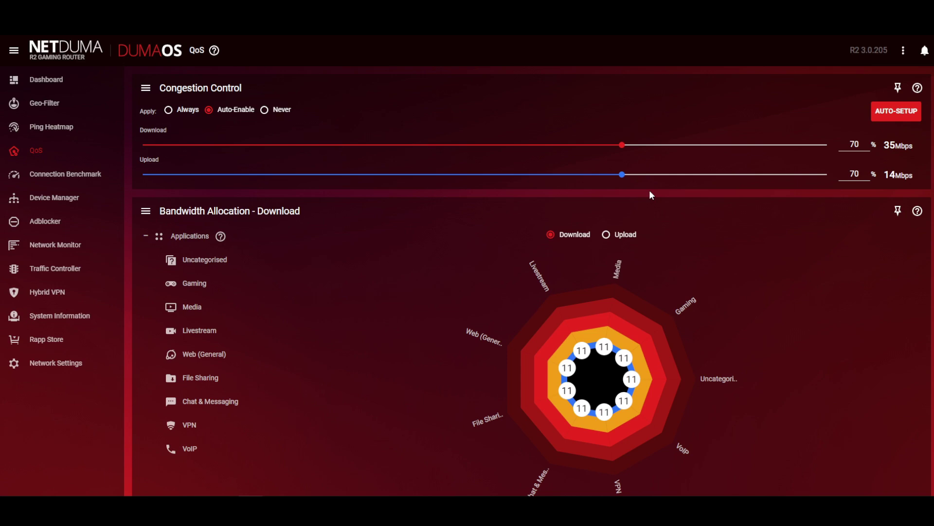
drag(622, 146, 657, 147)
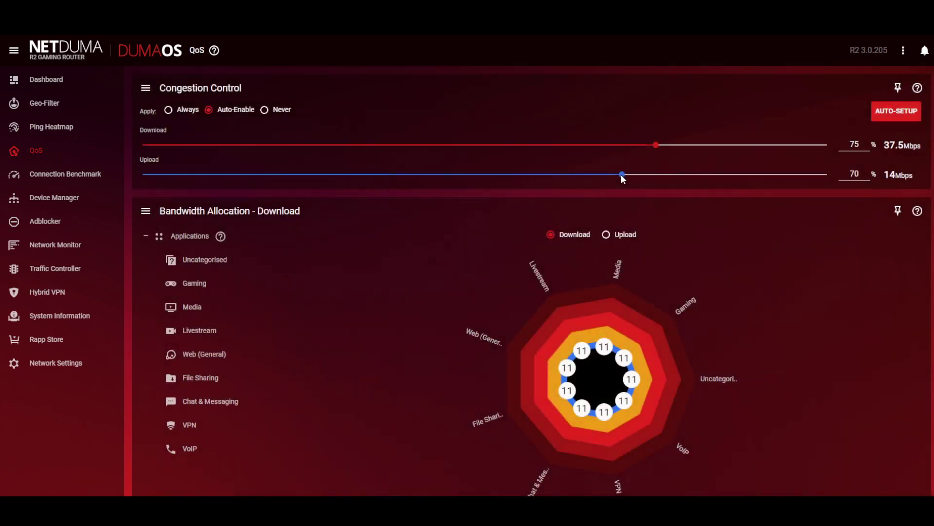
drag(622, 175, 656, 177)
Drag the Gaming node out to give Gaming 100 of the download bandwidth, others 0.
scroll(670, 185, down, 4)
scroll(670, 184, up, 2)
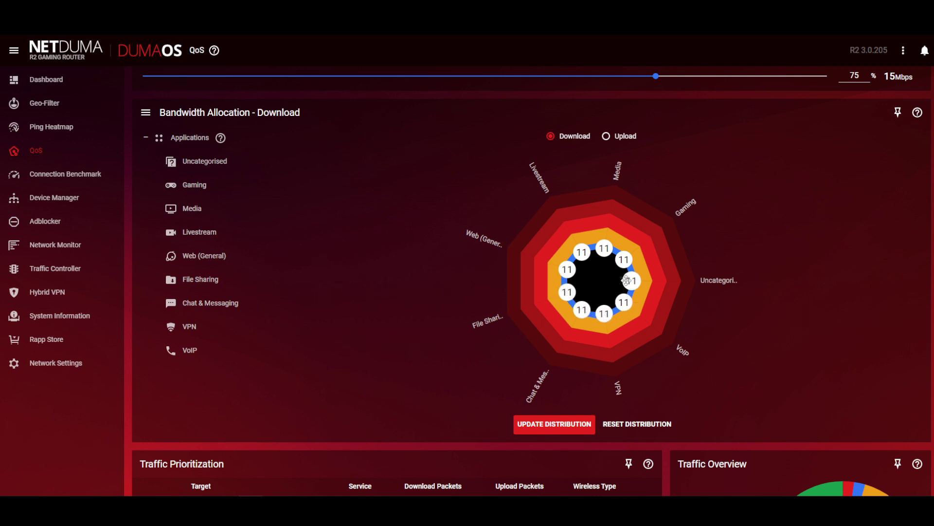
drag(624, 259, 633, 267)
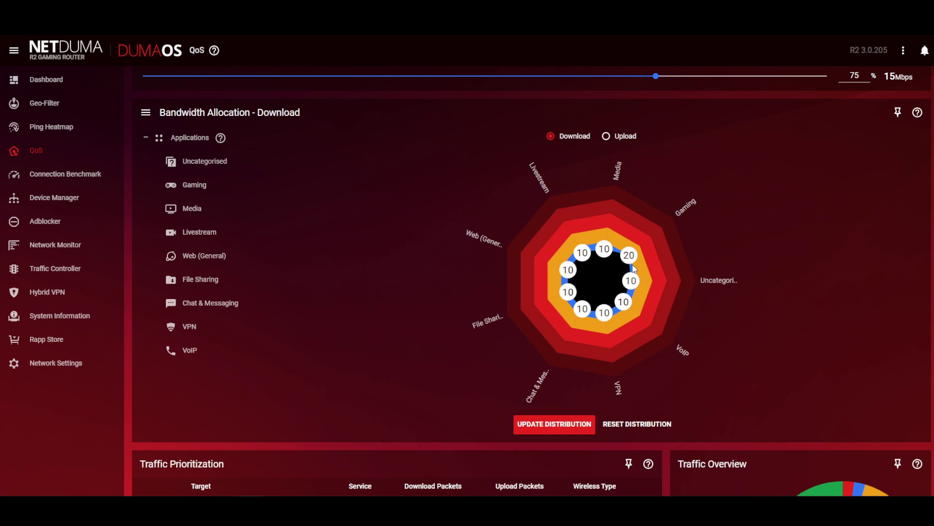
drag(634, 268, 677, 222)
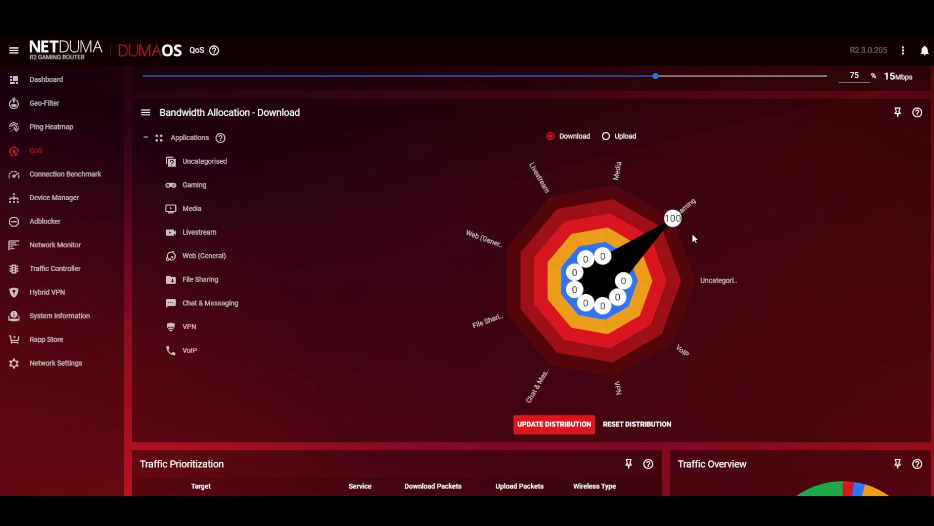
Compare the upload and download allocations, then apply the Gaming 100 distribution with Update Distribution.
click(606, 137)
click(579, 140)
click(631, 139)
click(580, 139)
click(558, 425)
click(147, 117)
Allocate bandwidth by device, giving the Gaming PC 75 and the other two devices 12 each.
click(166, 199)
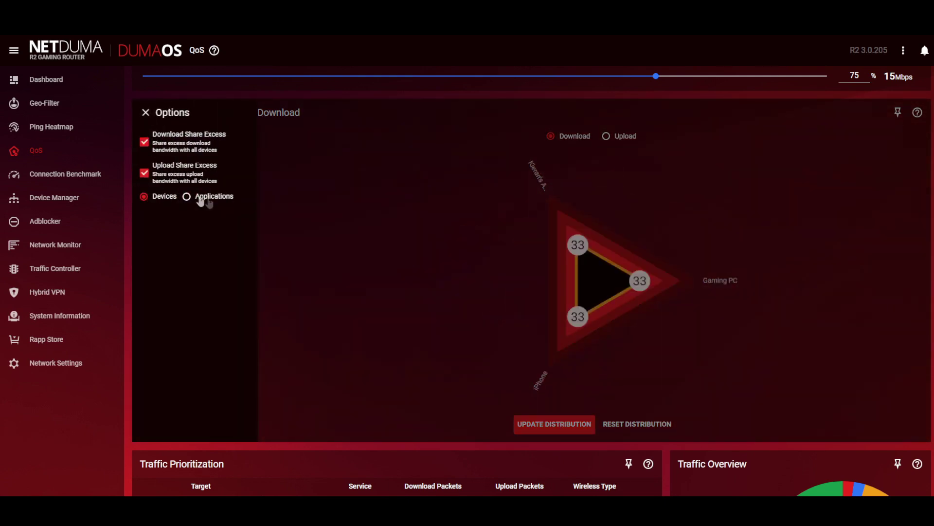
click(461, 259)
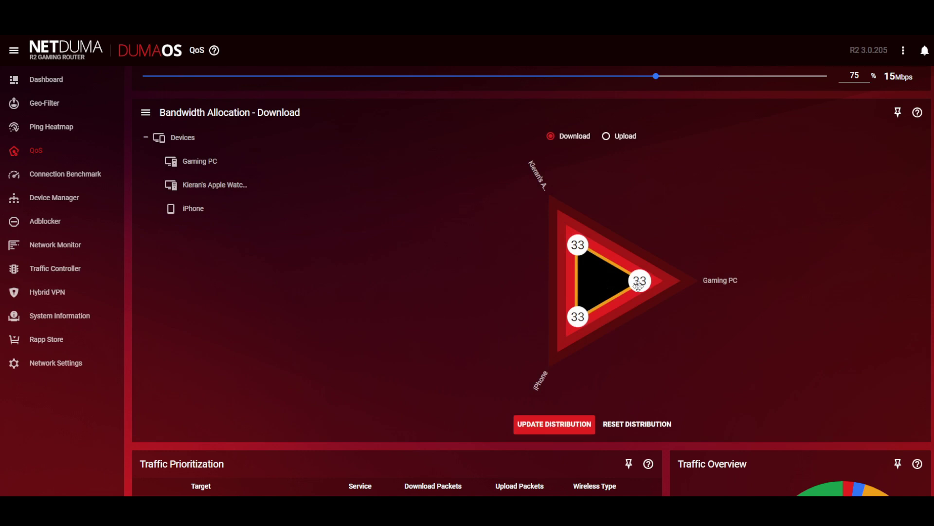
drag(639, 285, 673, 287)
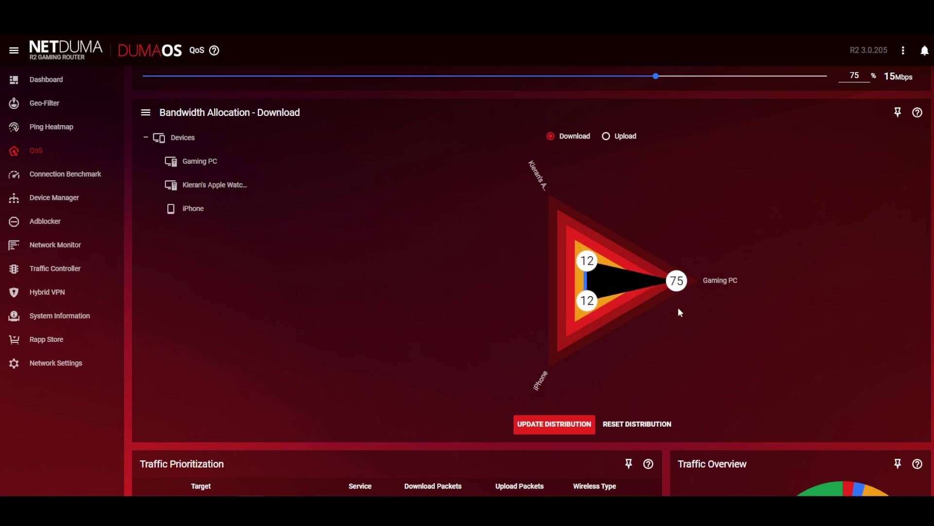
scroll(428, 300, down, 3)
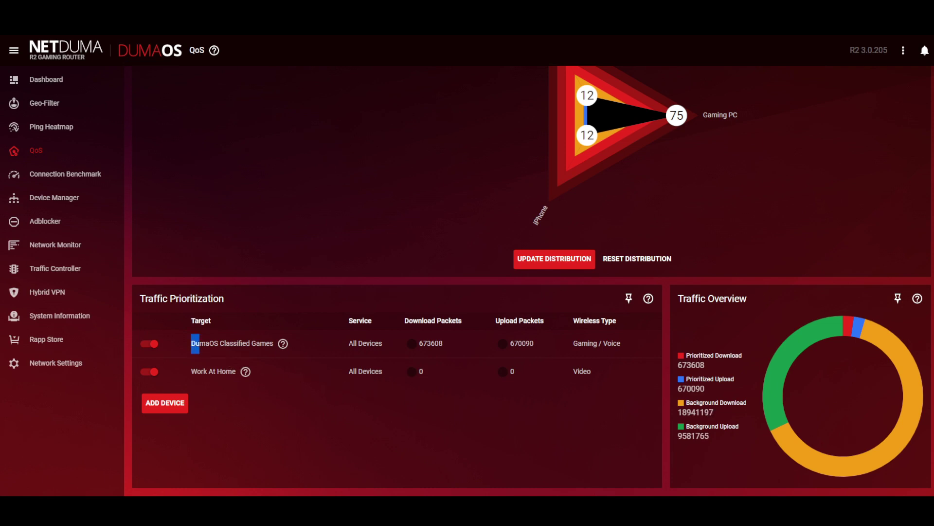
Check the DumaOS Classified Games list, then switch off Work At Home prioritization and acknowledge the warning.
drag(190, 345, 274, 353)
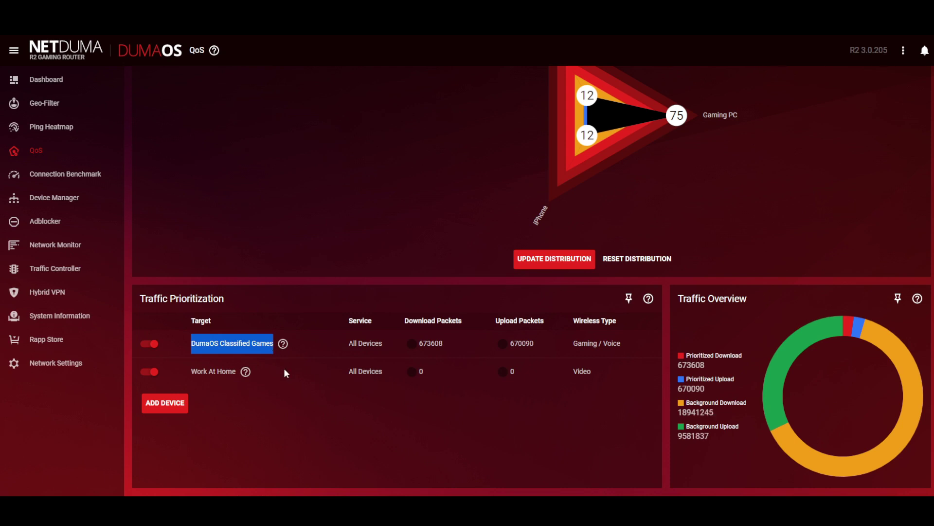
click(282, 344)
click(428, 163)
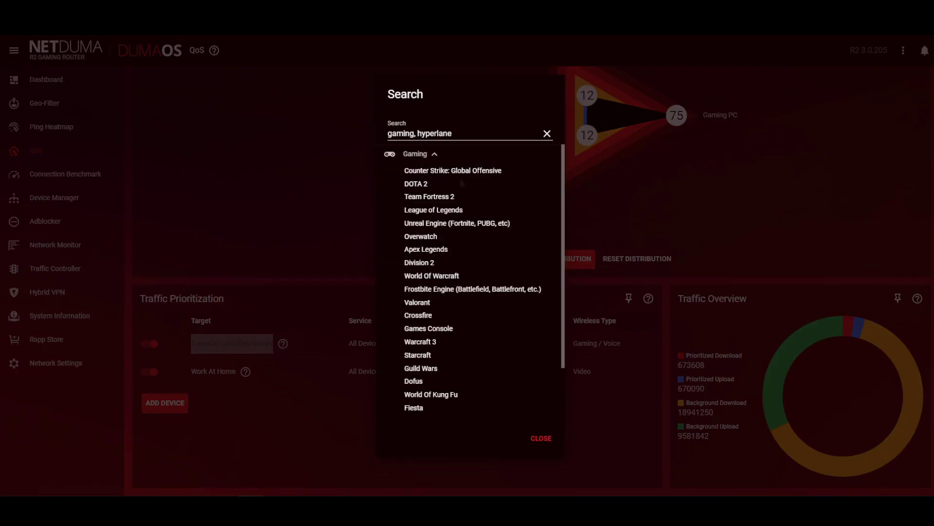
scroll(525, 389, down, 2)
click(541, 439)
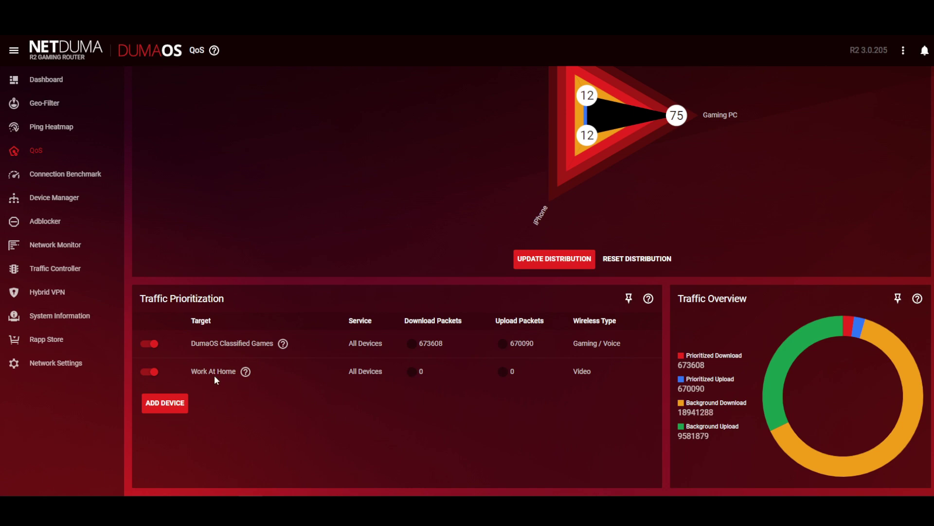
click(151, 372)
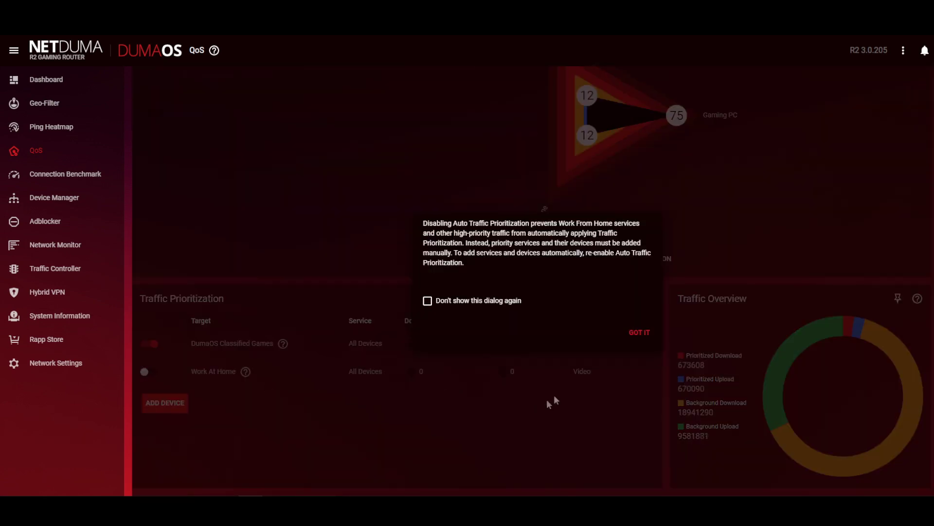
click(639, 332)
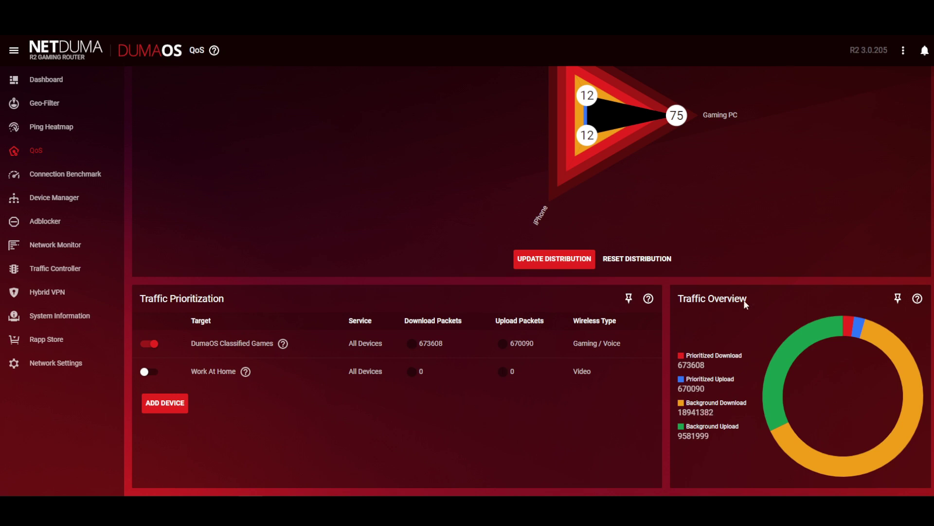
drag(743, 300, 677, 302)
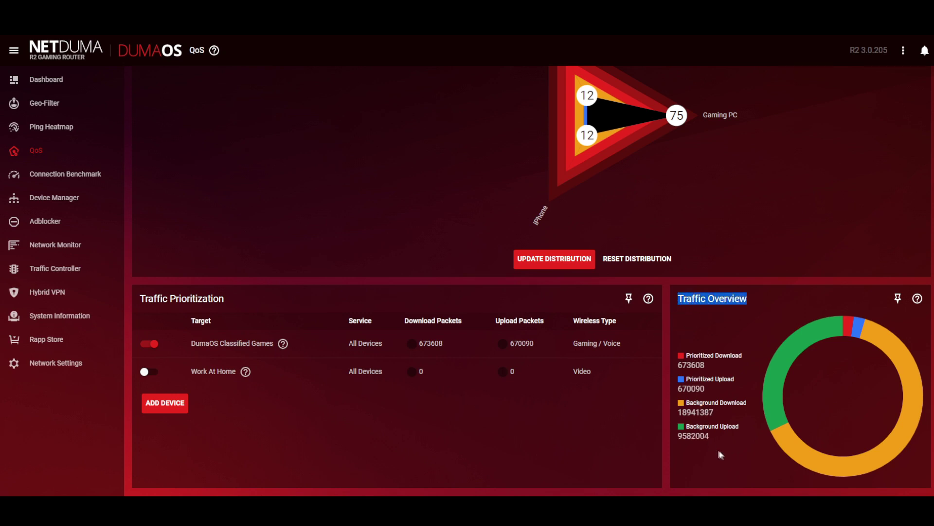
click(738, 451)
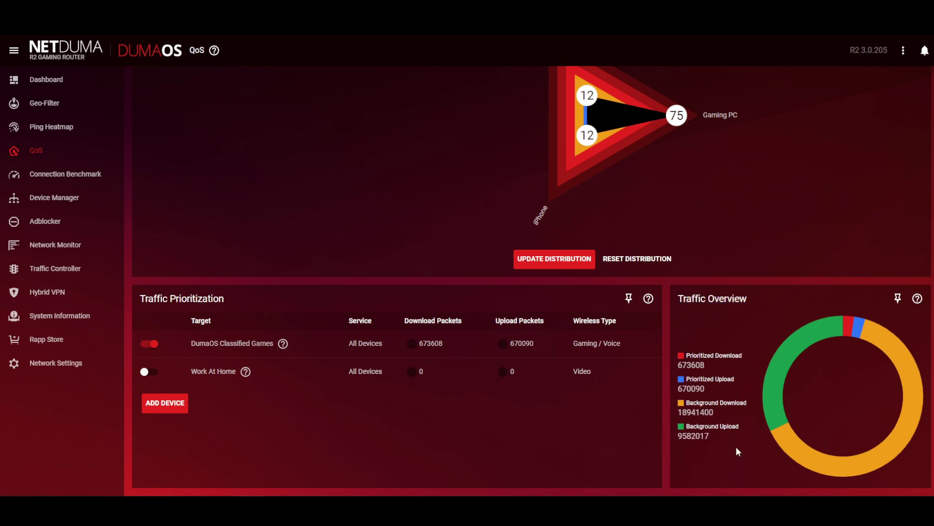